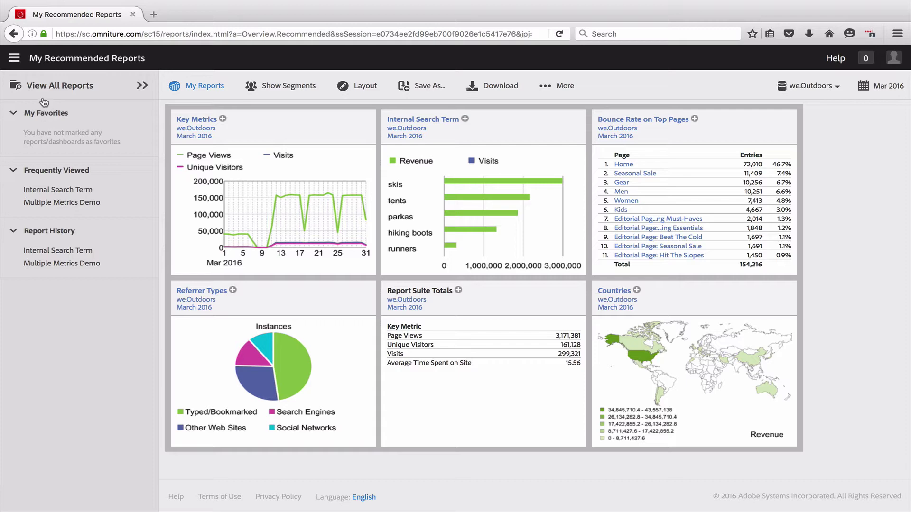
Step: Open the Conversion Variables settings for the we.Outdoors report suite in Report Suite Manager
{"action": "left_click", "coordinate": [15, 59]}
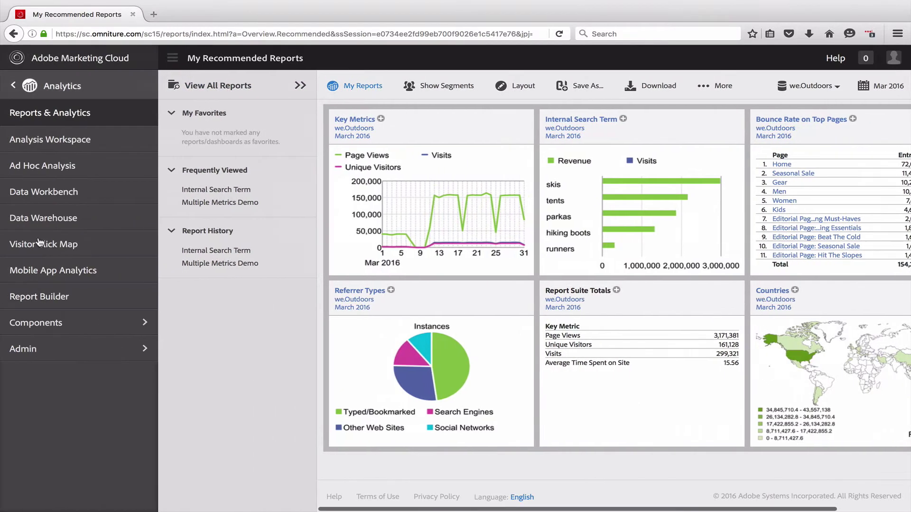
{"action": "left_click", "coordinate": [75, 347]}
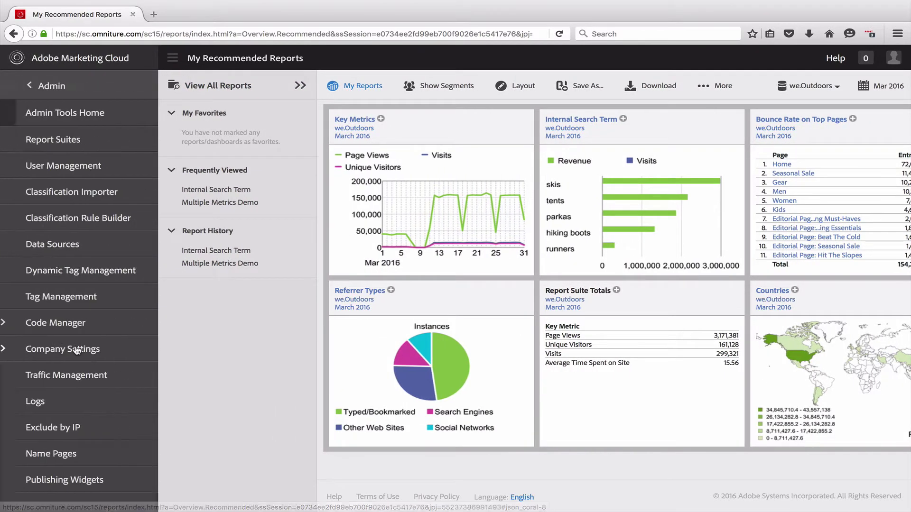
{"action": "left_click", "coordinate": [77, 143]}
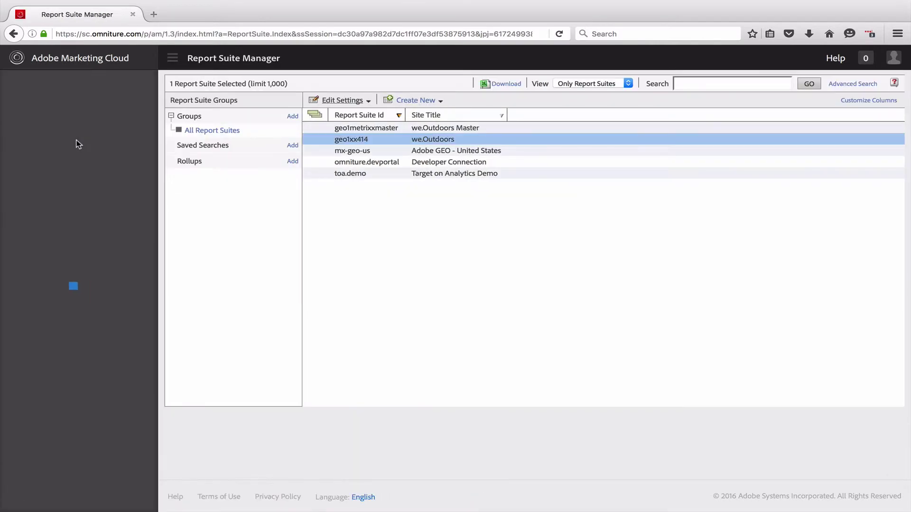
{"action": "left_click", "coordinate": [368, 101]}
{"action": "mouse_move", "coordinate": [364, 156]}
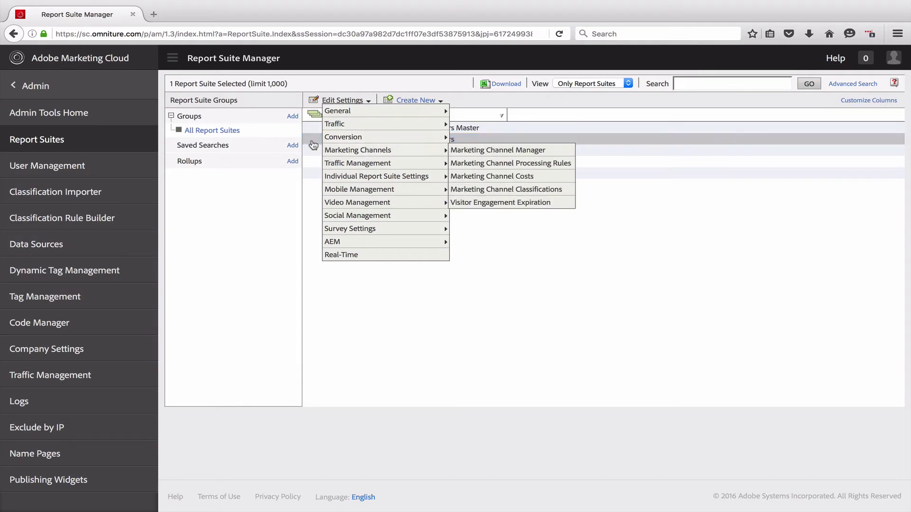
{"action": "mouse_move", "coordinate": [375, 139]}
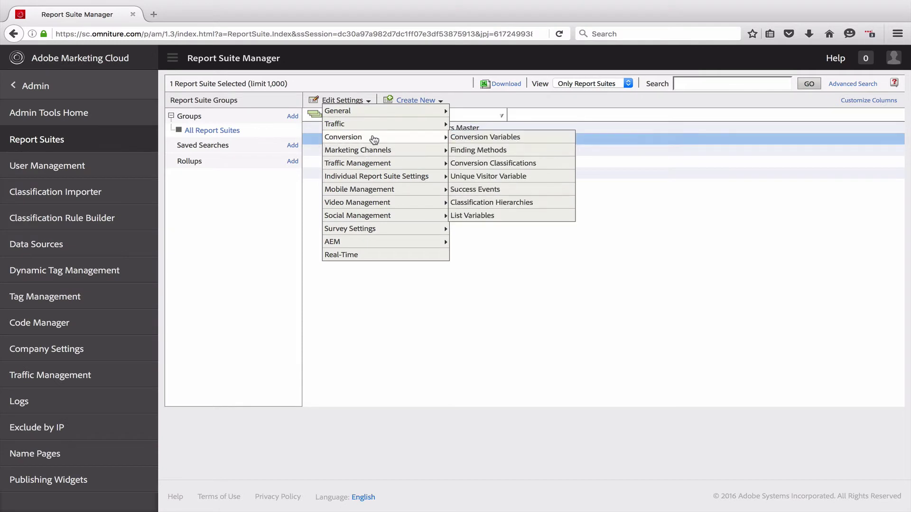
{"action": "left_click", "coordinate": [464, 138]}
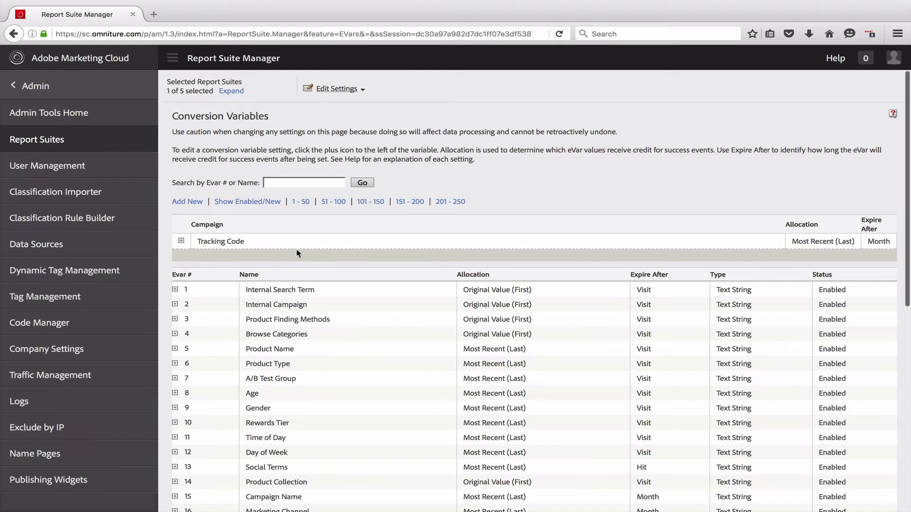
Step: Give eVar 1 (Internal Search Term) the description 'Keyword that is entered into the search box on my site' and save
{"action": "left_click", "coordinate": [175, 290]}
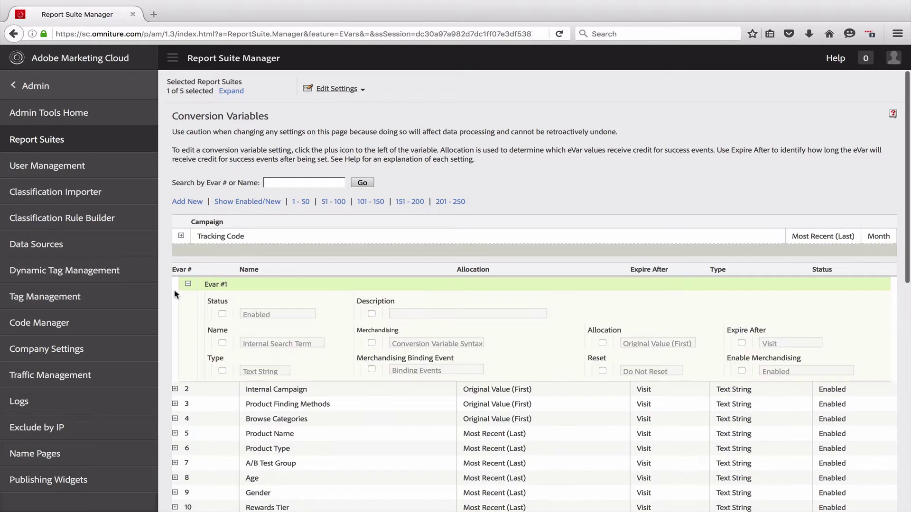
{"action": "left_click", "coordinate": [372, 314]}
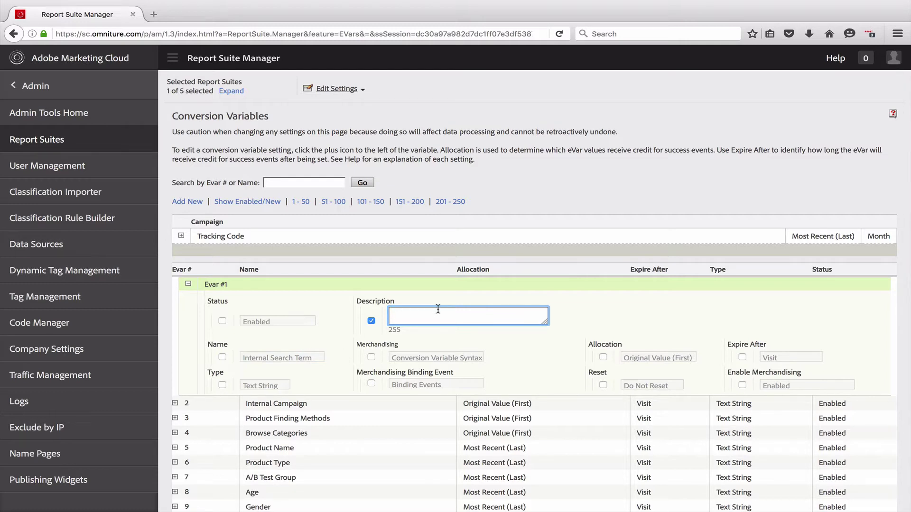
{"action": "type", "text": "Ter"}
{"action": "key", "text": "BackSpace"}
{"action": "key", "text": "BackSpace"}
{"action": "type", "text": "eyword that is entered into the search box on my site"}
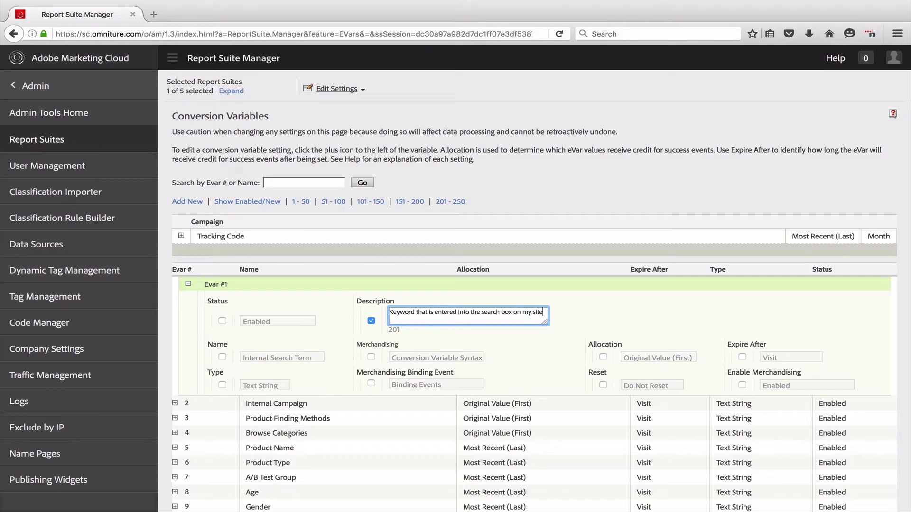
{"action": "scroll", "coordinate": [205, 300], "scroll_direction": "down", "scroll_amount": 8}
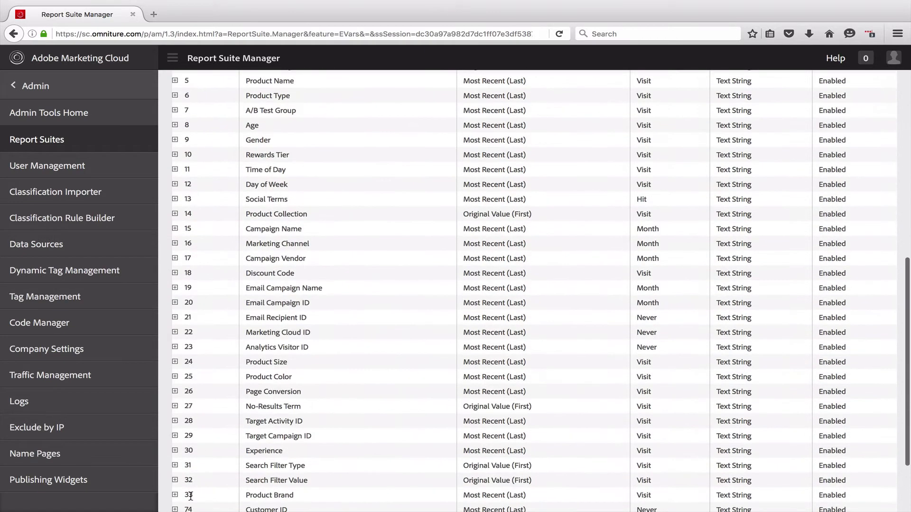
{"action": "scroll", "coordinate": [191, 496], "scroll_direction": "down", "scroll_amount": 2}
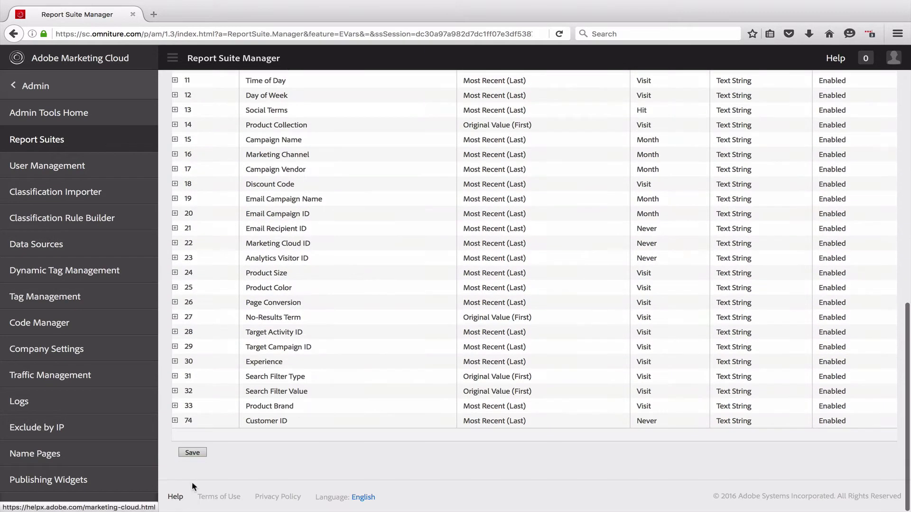
{"action": "left_click", "coordinate": [198, 454]}
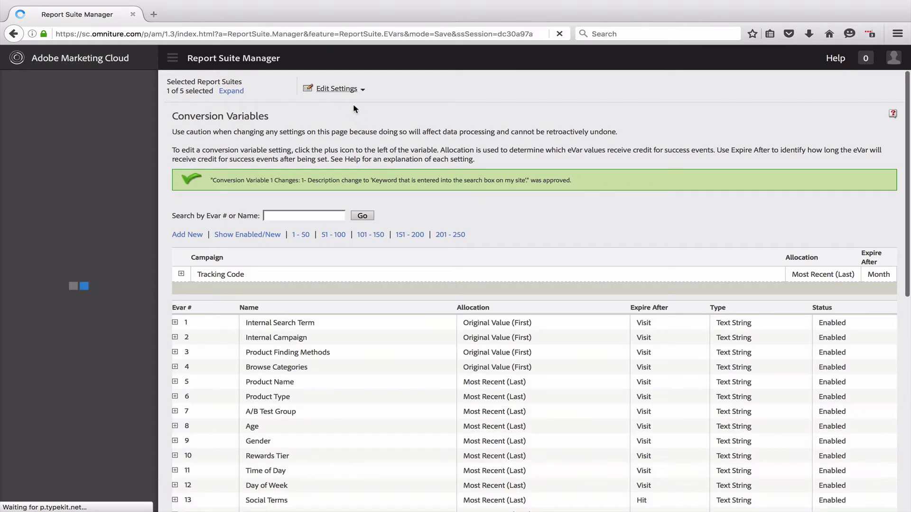
Step: Switch the report suite settings to the Success Events page
{"action": "left_click", "coordinate": [353, 90]}
{"action": "mouse_move", "coordinate": [353, 99]}
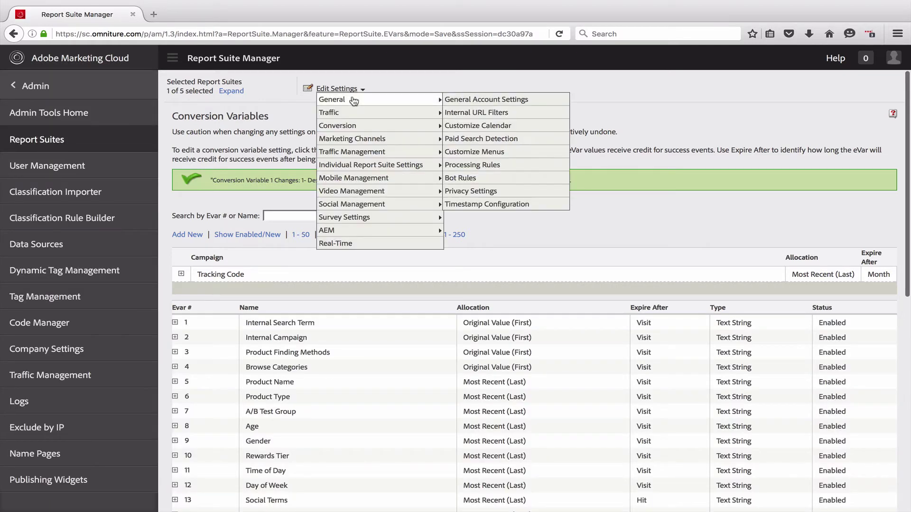
{"action": "mouse_move", "coordinate": [358, 127]}
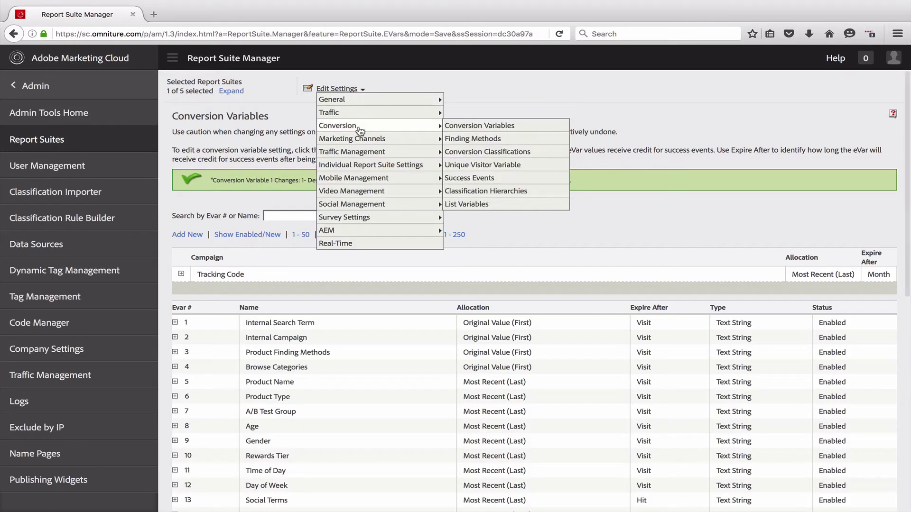
{"action": "left_click", "coordinate": [482, 184]}
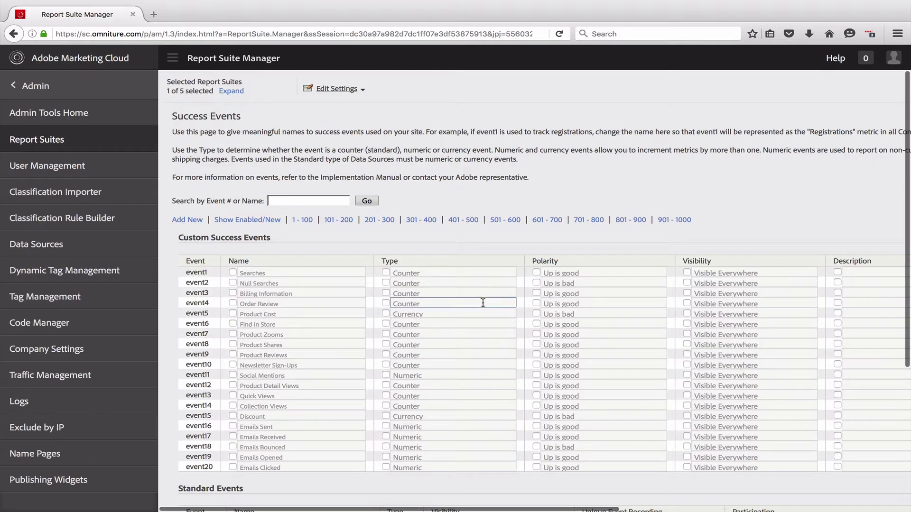
Step: Describe event1 (Searches) as 'Set when ever someone searches on the site' and save
{"action": "left_click", "coordinate": [837, 272]}
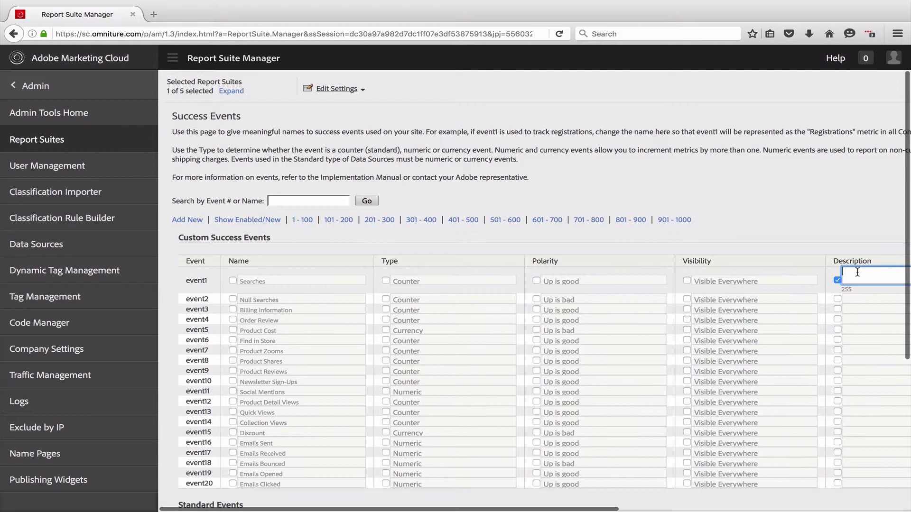
{"action": "type", "text": "Set"}
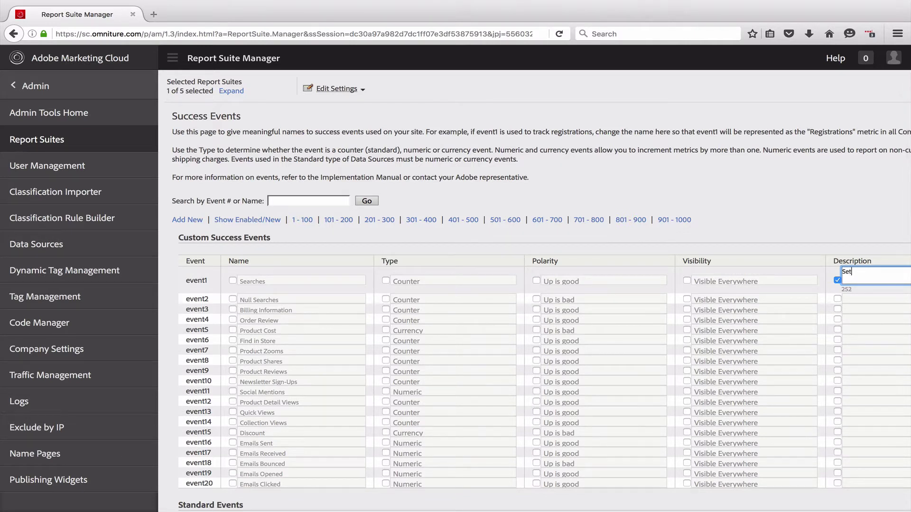
{"action": "type", "text": " when ever someone"}
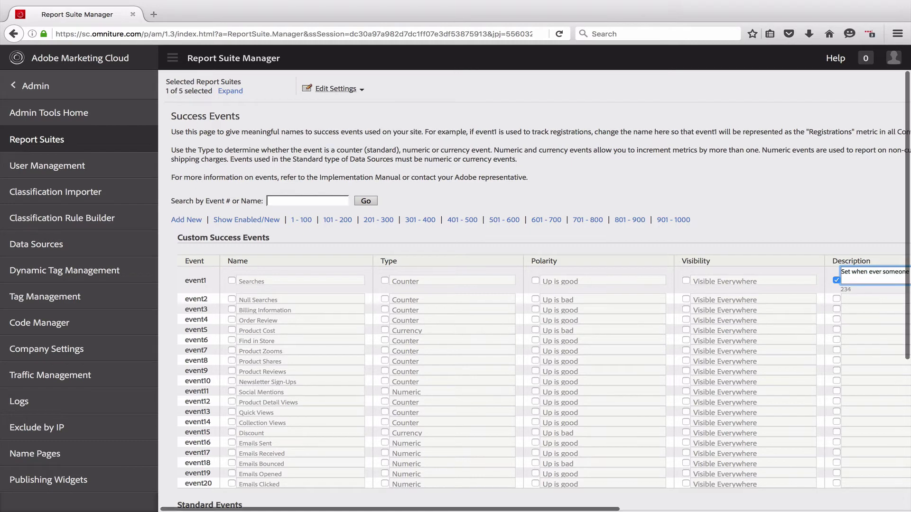
{"action": "type", "text": " searche"}
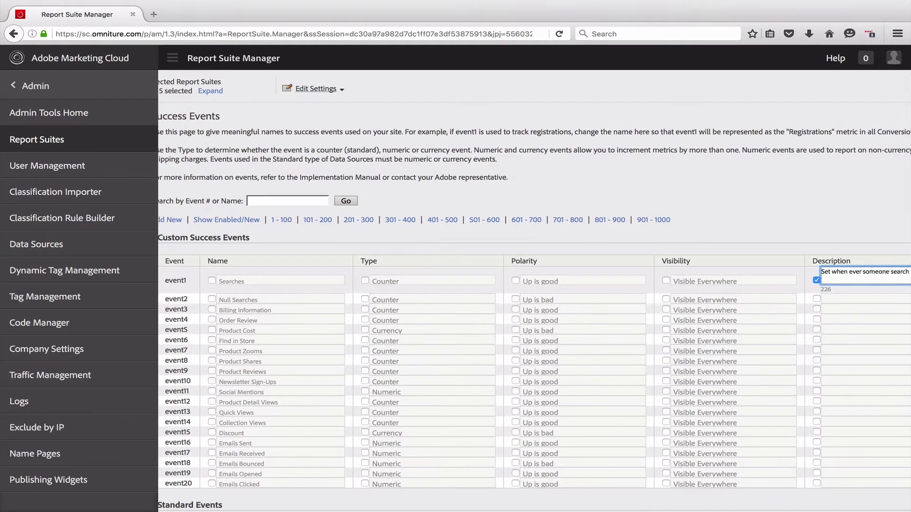
{"action": "scroll", "coordinate": [907, 271], "scroll_direction": "down", "scroll_amount": 2}
{"action": "scroll", "coordinate": [875, 295], "scroll_direction": "right", "scroll_amount": 5}
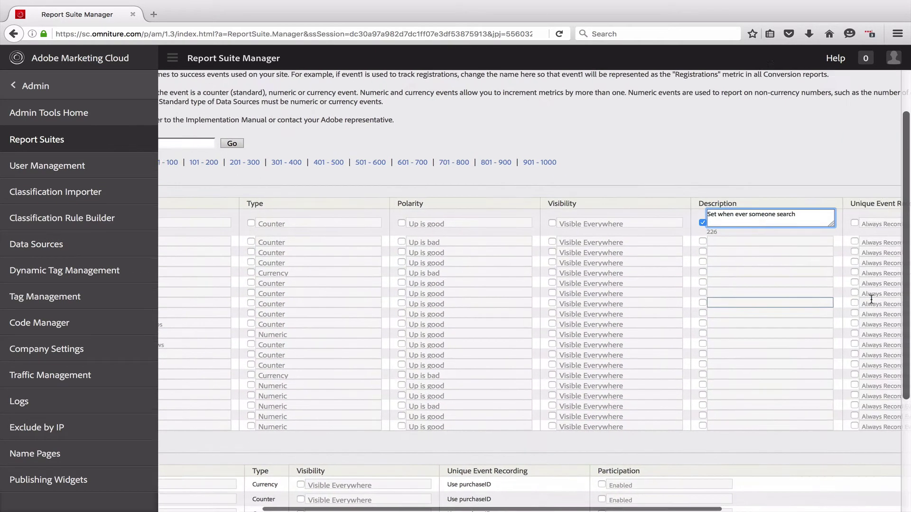
{"action": "type", "text": "s "}
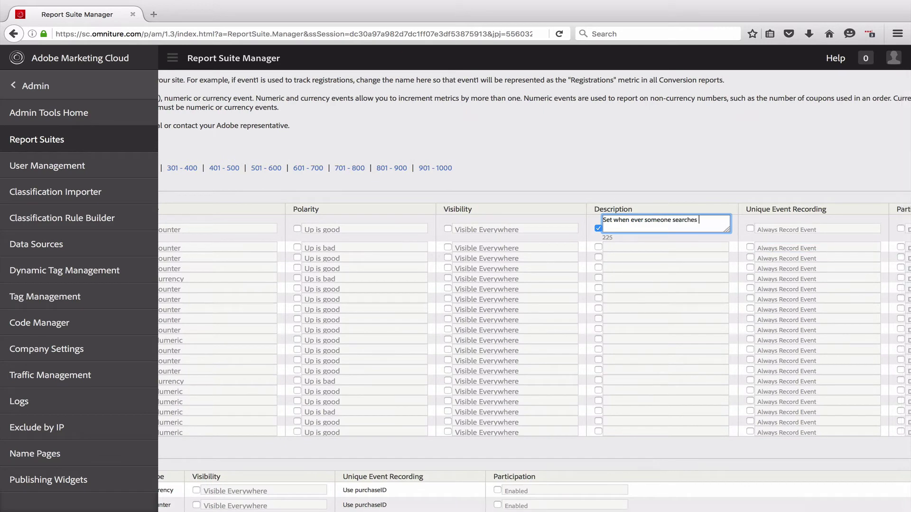
{"action": "type", "text": "on the site"}
{"action": "scroll", "coordinate": [334, 406], "scroll_direction": "left", "scroll_amount": 5}
{"action": "scroll", "coordinate": [334, 406], "scroll_direction": "down", "scroll_amount": 4}
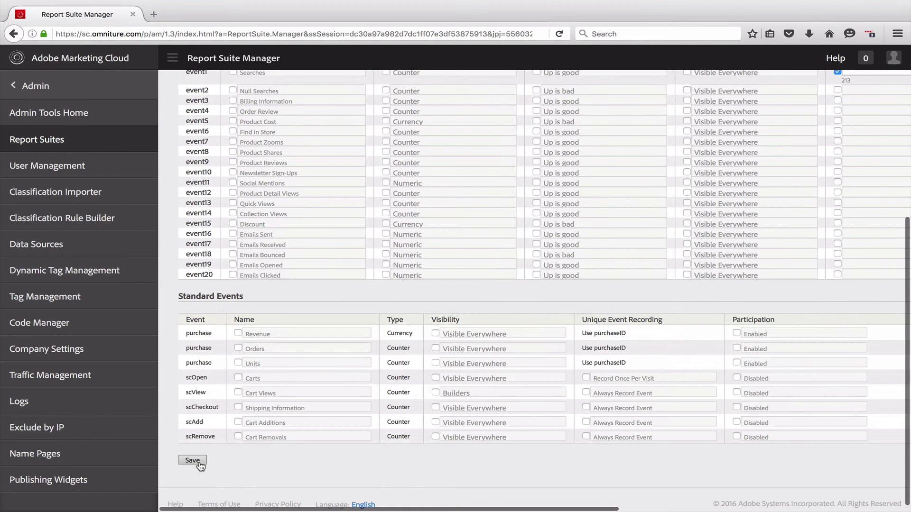
{"action": "left_click", "coordinate": [198, 462]}
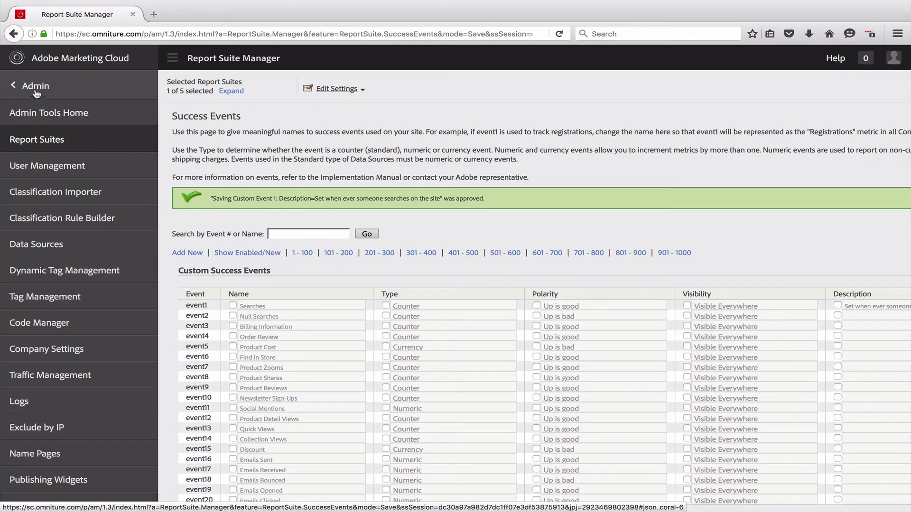
Step: In Reports & Analytics, browse all reports to Conversion > Custom Conversion 1-10
{"action": "left_click", "coordinate": [37, 90]}
{"action": "left_click", "coordinate": [42, 114]}
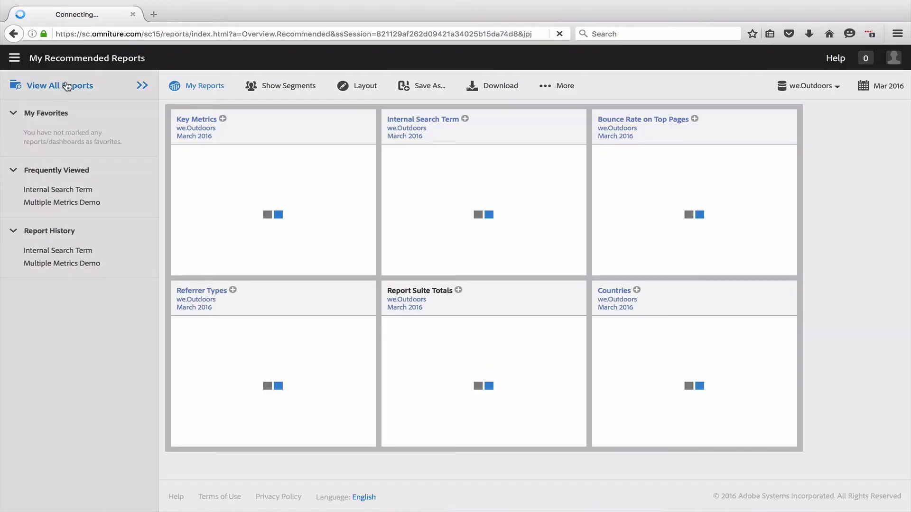
{"action": "left_click", "coordinate": [67, 86]}
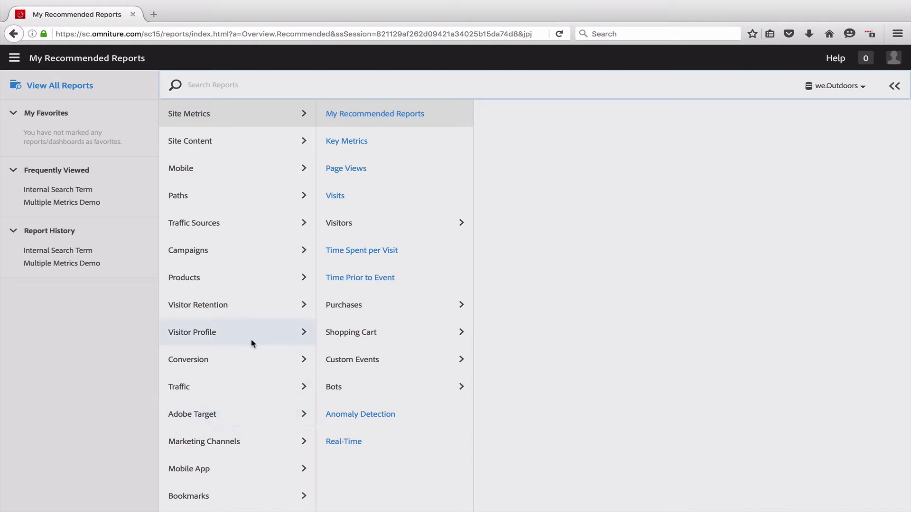
{"action": "scroll", "coordinate": [245, 281], "scroll_direction": "down", "scroll_amount": 2}
{"action": "scroll", "coordinate": [245, 281], "scroll_direction": "up", "scroll_amount": 2}
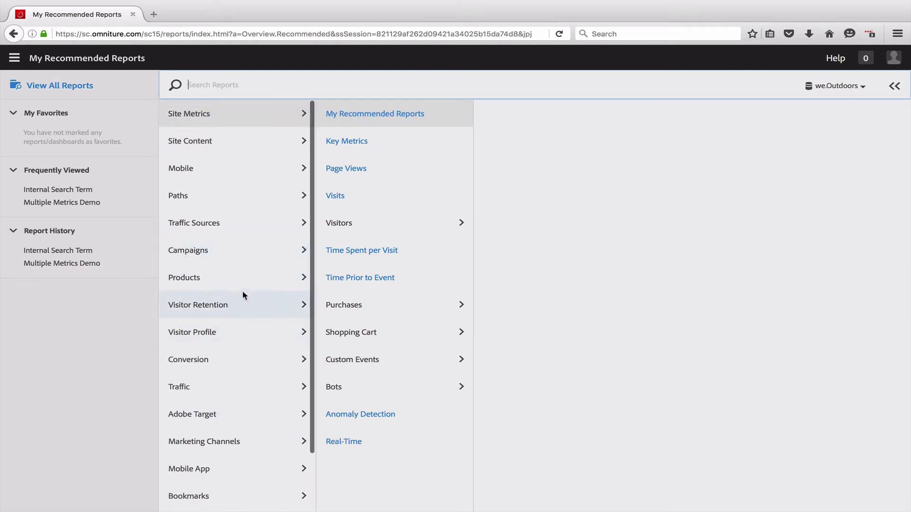
{"action": "left_click", "coordinate": [232, 145]}
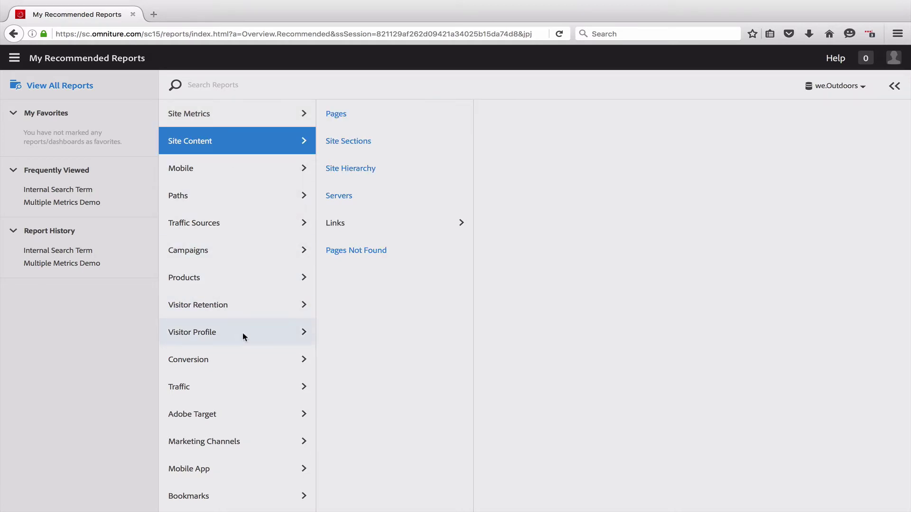
{"action": "left_click", "coordinate": [252, 358]}
{"action": "left_click", "coordinate": [352, 118]}
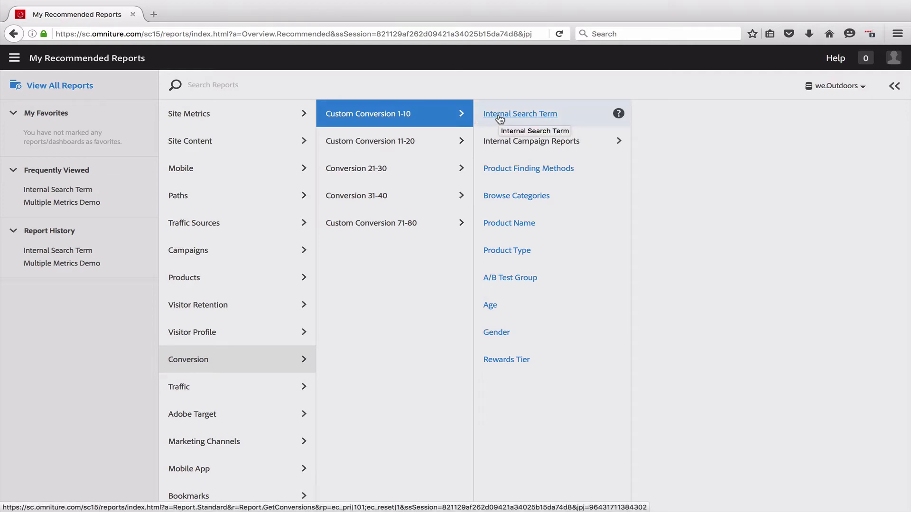
{"action": "mouse_move", "coordinate": [619, 116]}
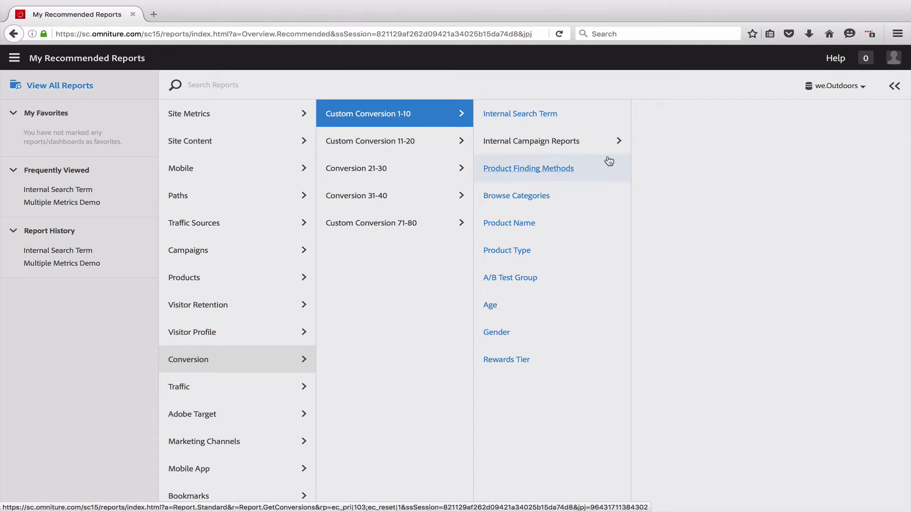
Step: Open the Internal Search Term report and check its description
{"action": "left_click", "coordinate": [526, 118]}
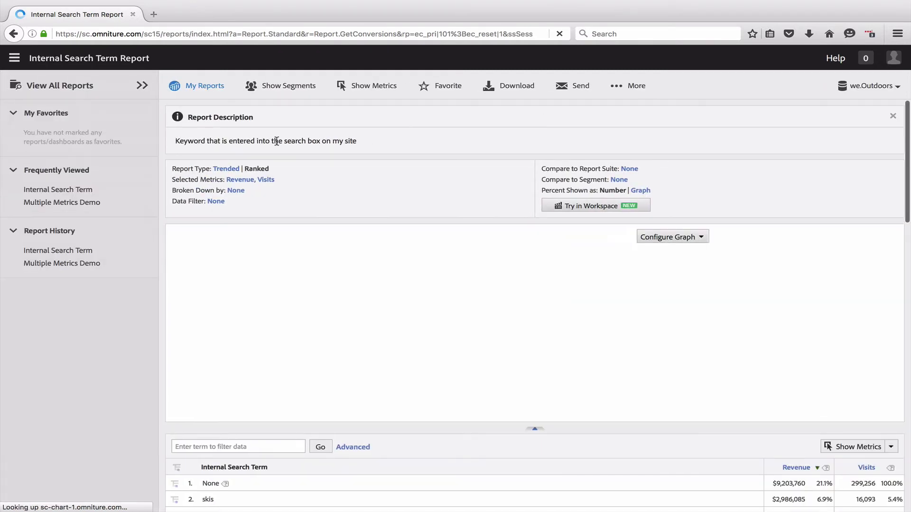
{"action": "left_click_drag", "start_coordinate": [175, 141], "coordinate": [391, 141]}
{"action": "left_click", "coordinate": [363, 138]}
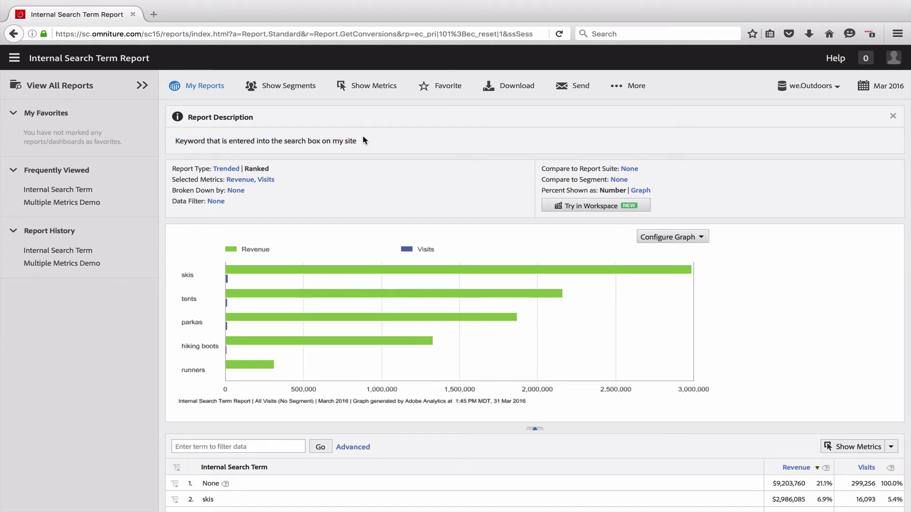
Step: Add the Searches metric to the Internal Search Term report alongside Revenue and Visits
{"action": "left_click", "coordinate": [370, 89]}
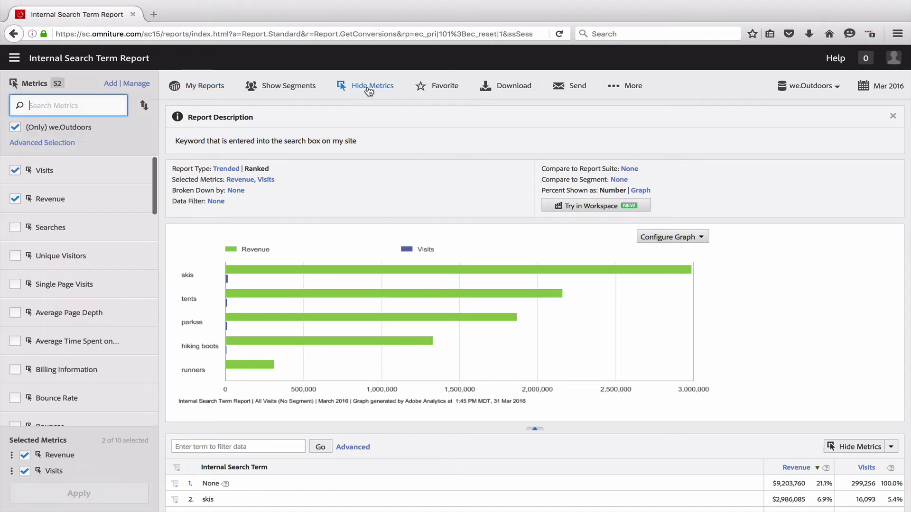
{"action": "left_click", "coordinate": [42, 110]}
{"action": "type", "text": "Search"}
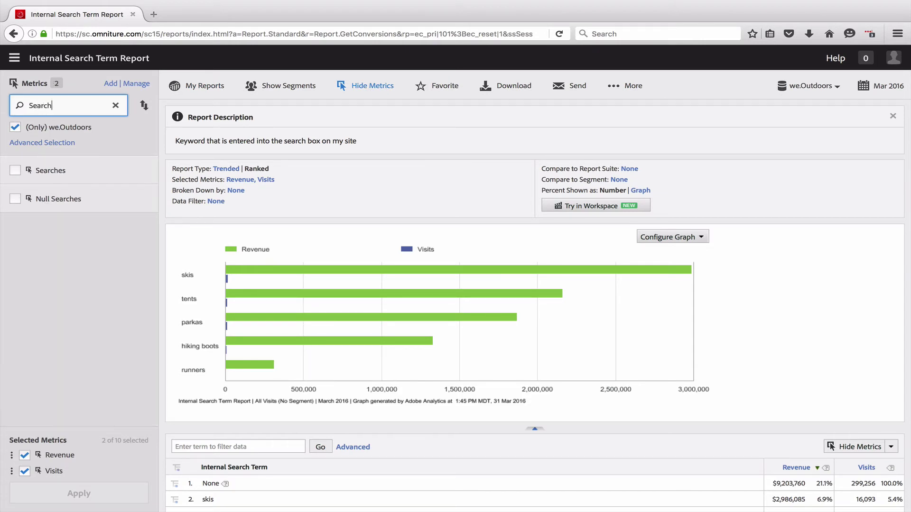
{"action": "mouse_move", "coordinate": [145, 171]}
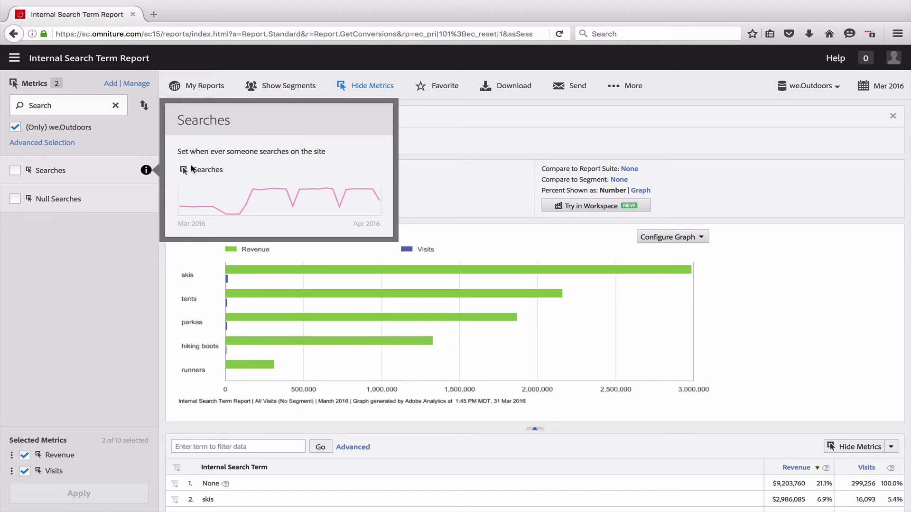
{"action": "left_click", "coordinate": [15, 171]}
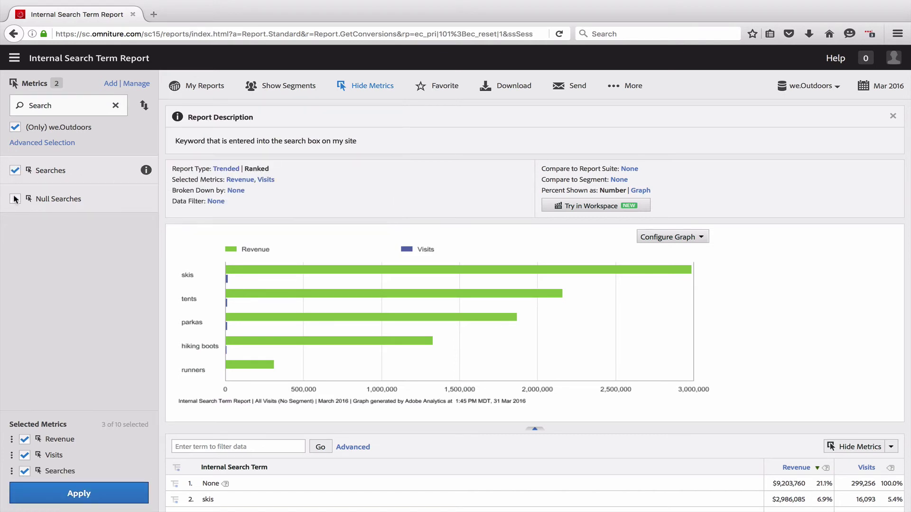
{"action": "left_click", "coordinate": [78, 494]}
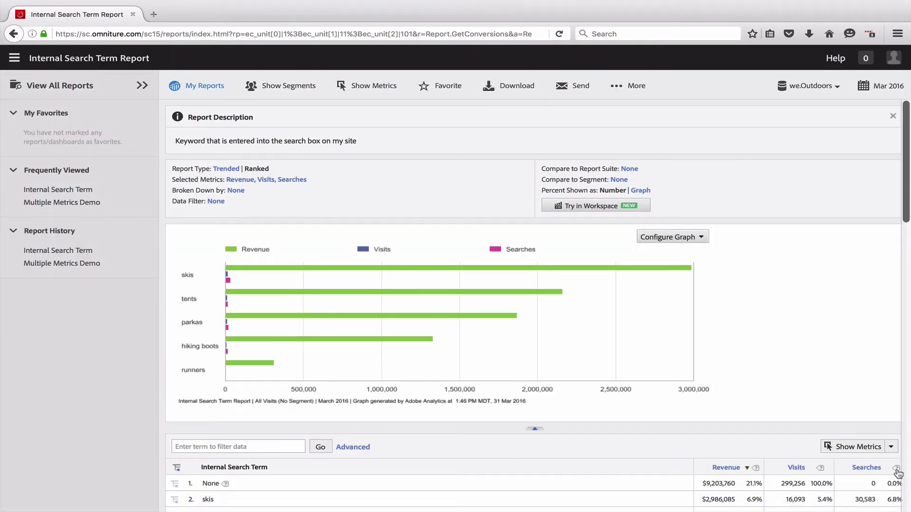
{"action": "mouse_move", "coordinate": [897, 472]}
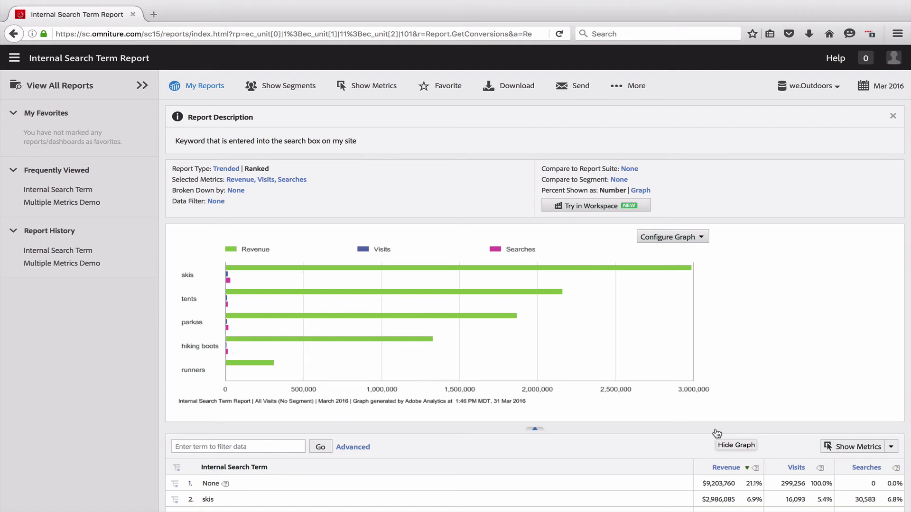
Step: Create a new Analysis Workspace project
{"action": "left_click", "coordinate": [14, 60]}
{"action": "left_click", "coordinate": [34, 139]}
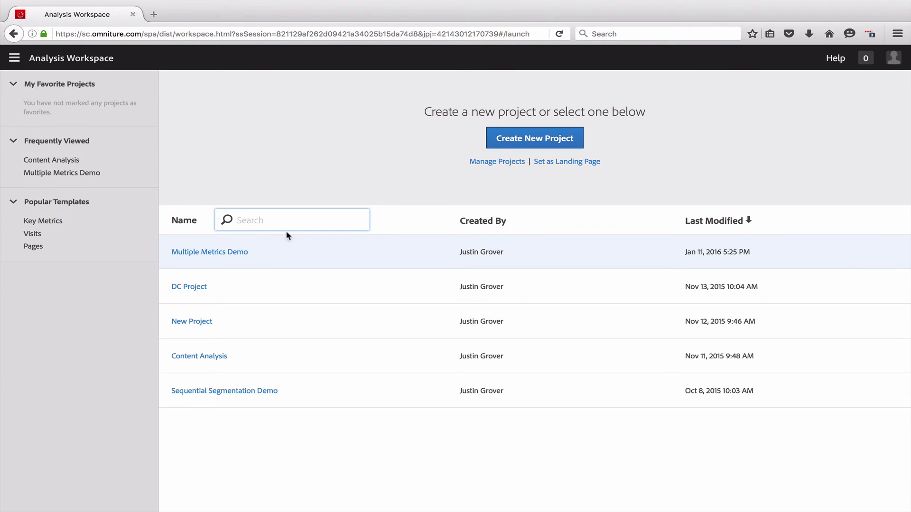
{"action": "left_click", "coordinate": [508, 141]}
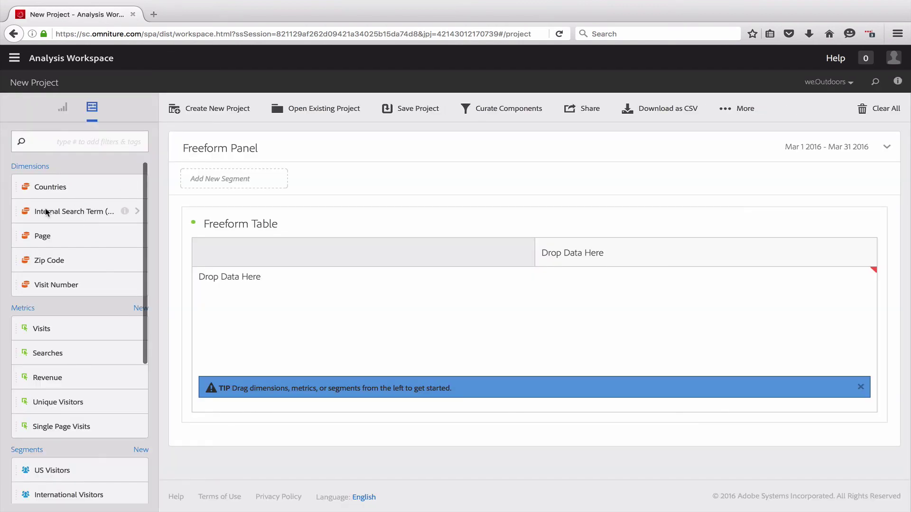
Step: Find Internal Search Term (evar1) by searching 'search' and add it to the freeform table
{"action": "left_click", "coordinate": [67, 142]}
{"action": "type", "text": "search"}
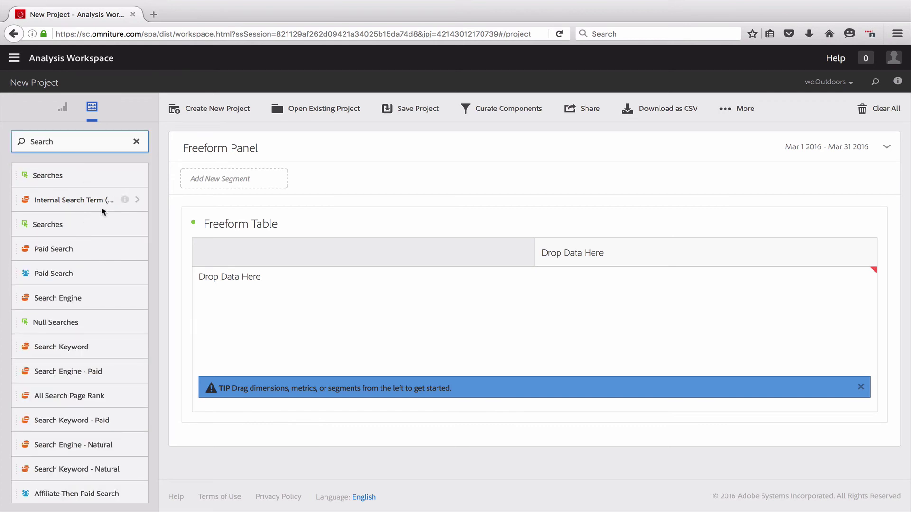
{"action": "left_click", "coordinate": [125, 201]}
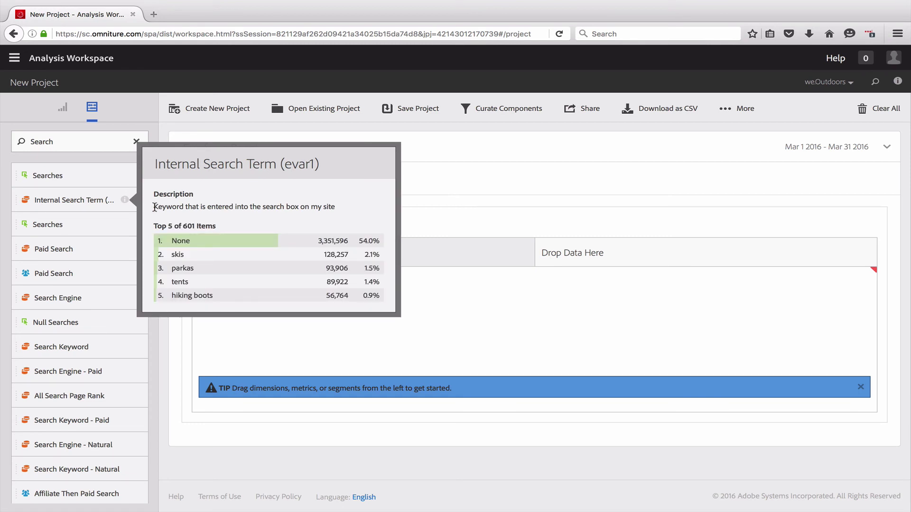
{"action": "left_click_drag", "start_coordinate": [38, 202], "coordinate": [264, 276]}
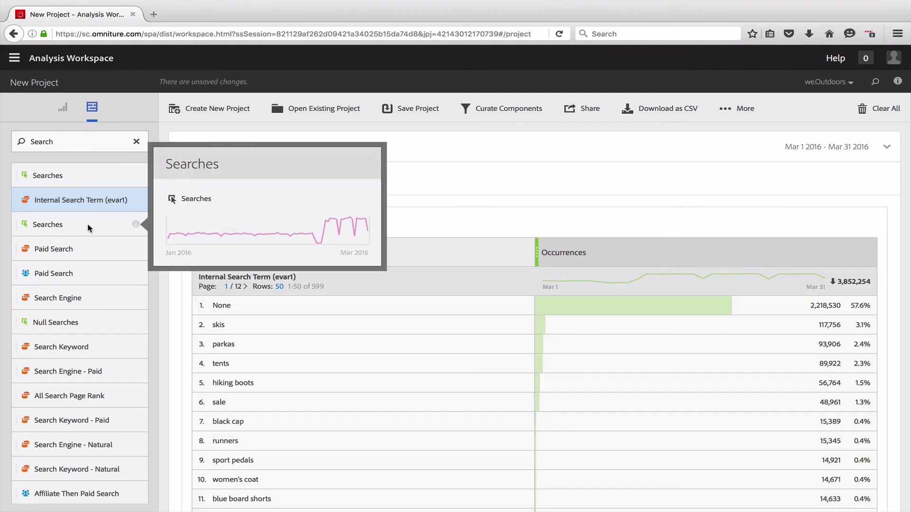
{"action": "mouse_move", "coordinate": [136, 180]}
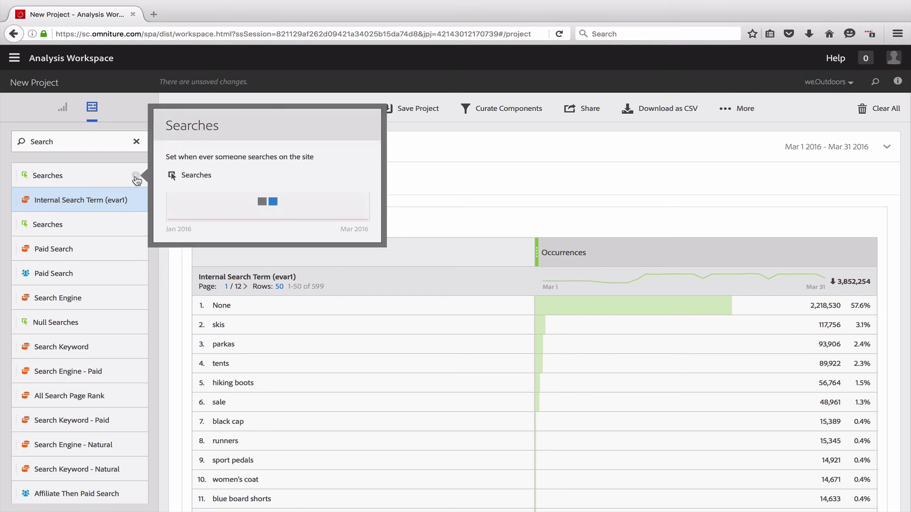